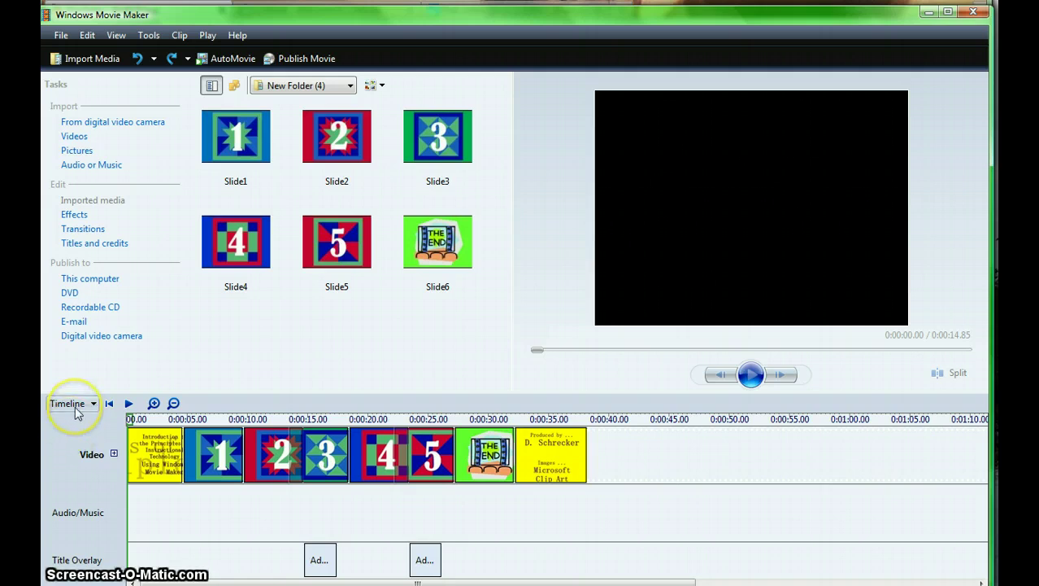
Briefly open and close the timeline narration panel, then browse the ccMixter and Aviary Music Creator sites.
click(75, 406)
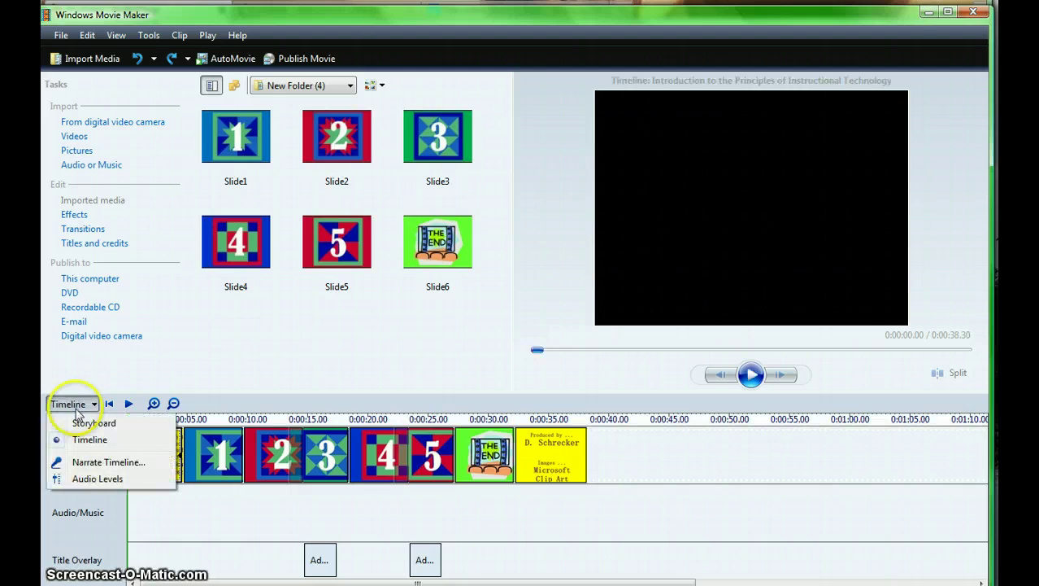
click(91, 463)
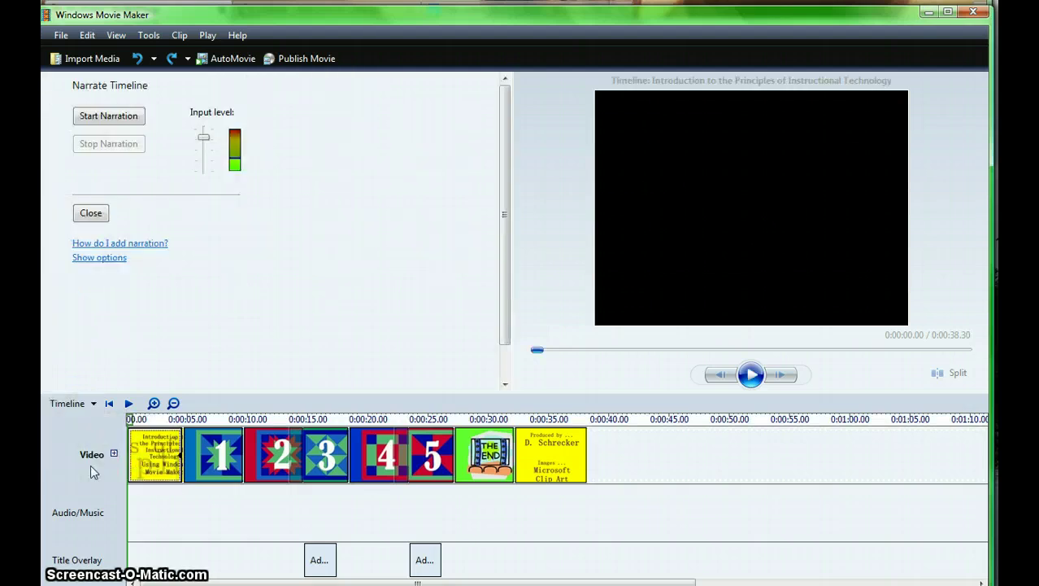
click(90, 213)
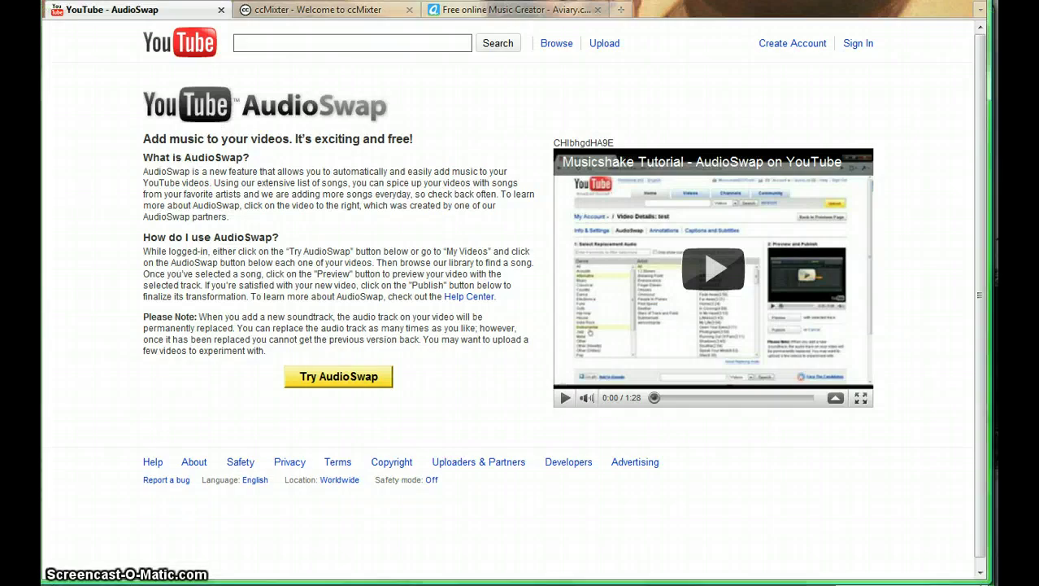
click(308, 11)
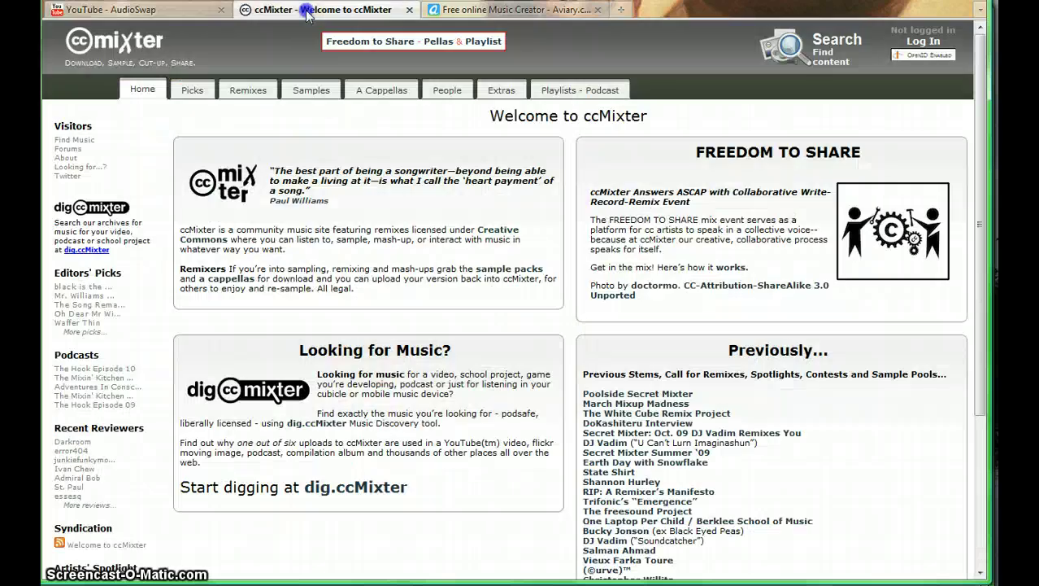
click(470, 12)
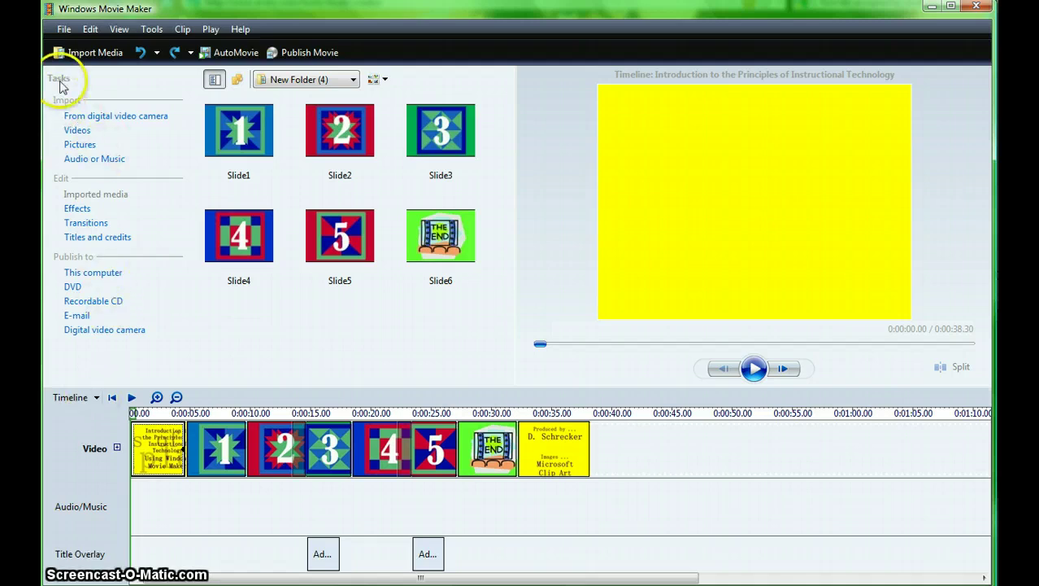
Marquee-select the credits, intro and Din Din Wo audio files and import all three.
click(93, 161)
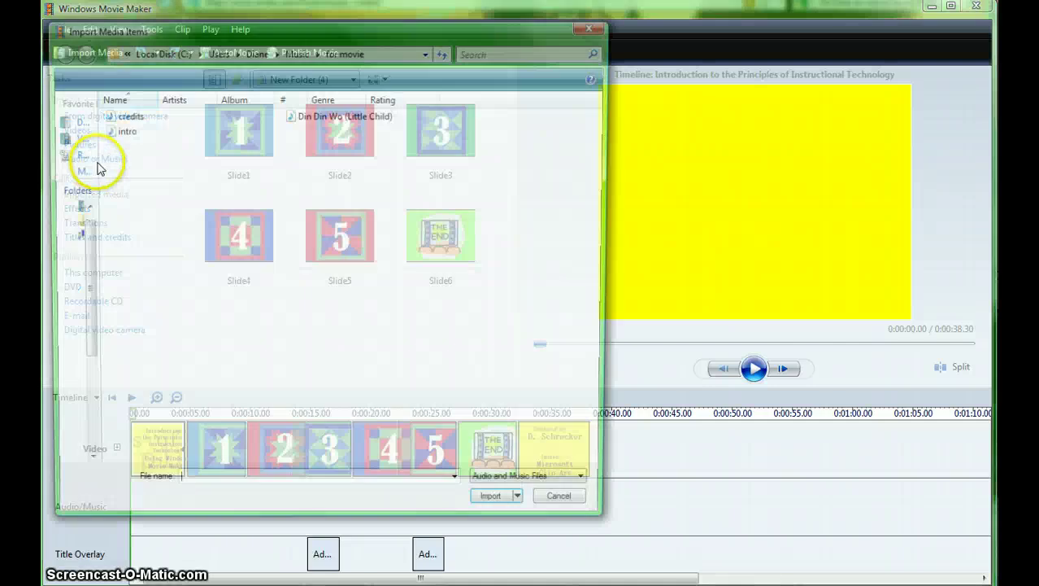
drag(119, 155, 351, 101)
click(498, 508)
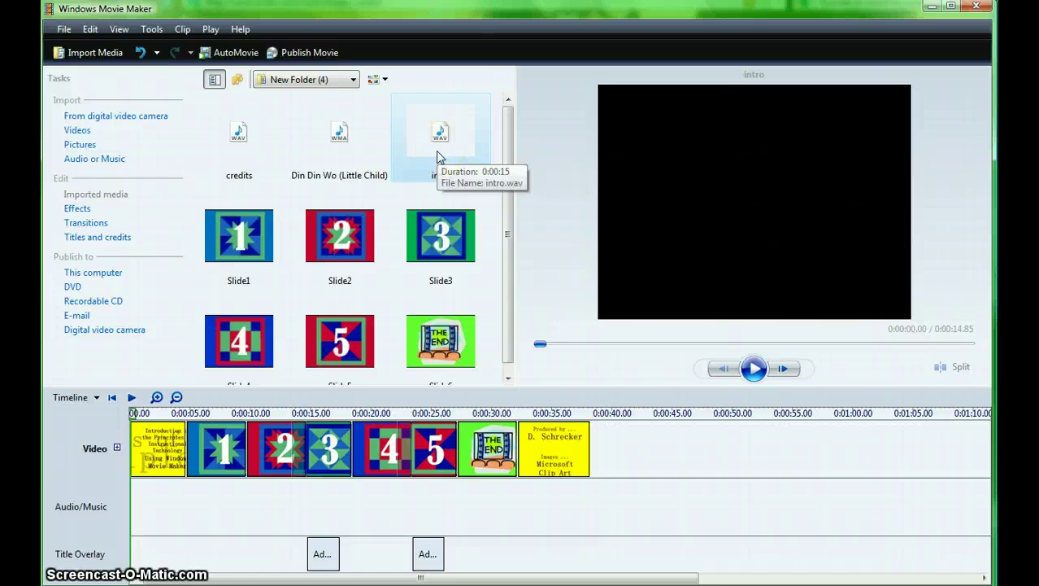
Drag intro to the movie start, Din Din Wo after it, and credits onto the music track.
click(134, 278)
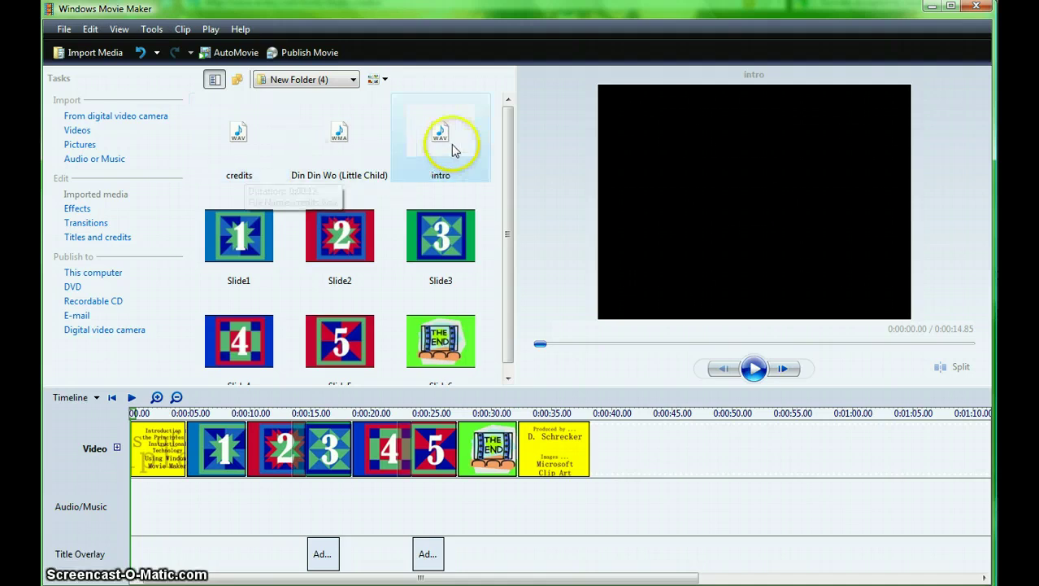
drag(452, 145, 134, 534)
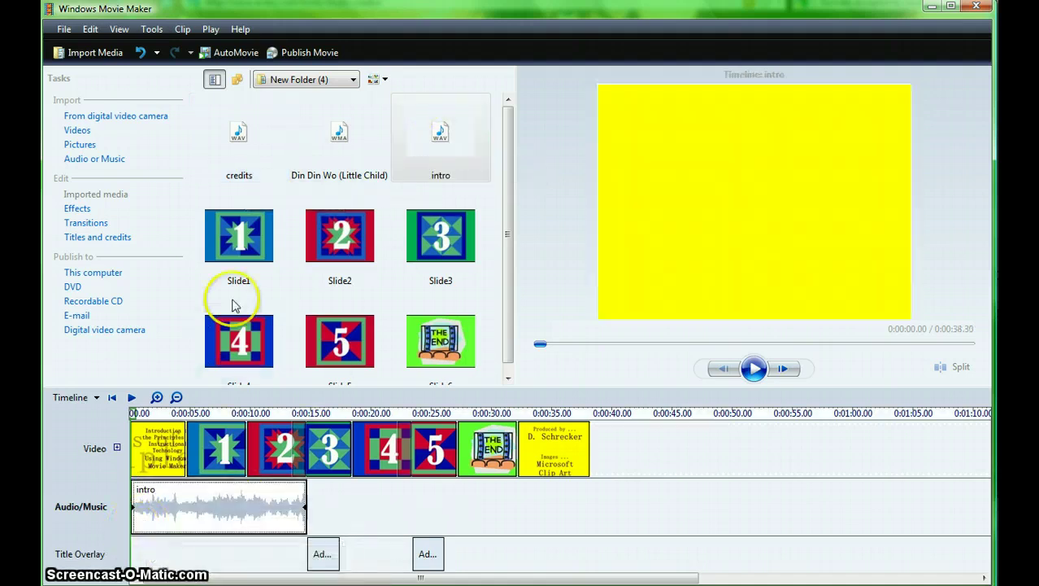
drag(340, 130, 356, 516)
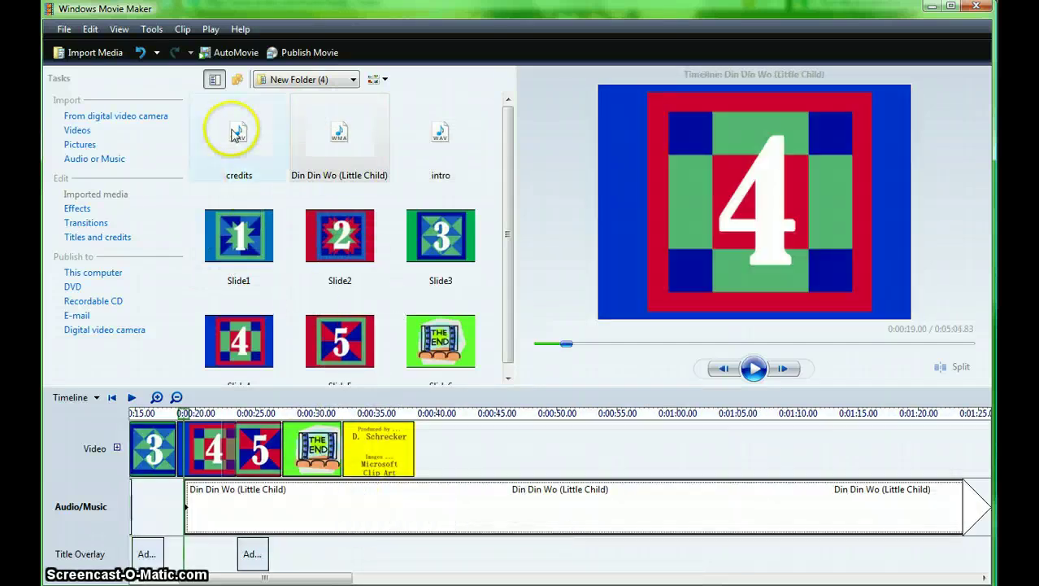
drag(231, 132, 987, 525)
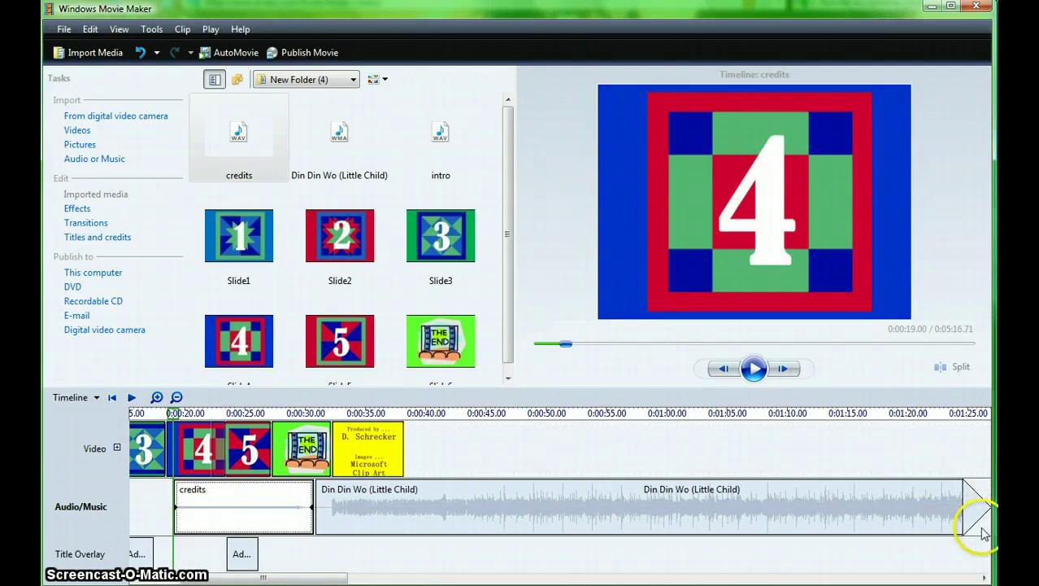
click(69, 485)
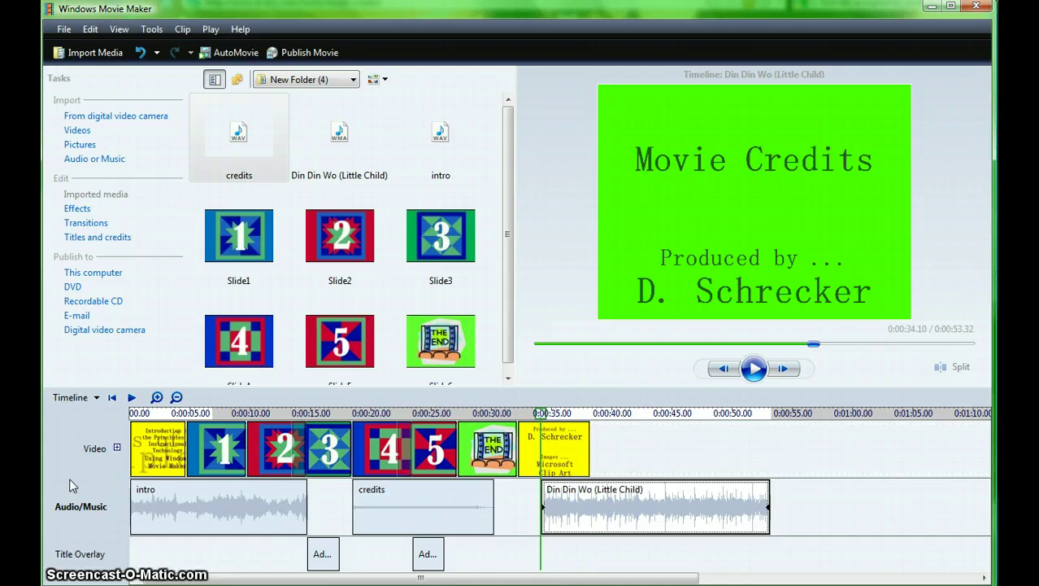
Trim the intro audio to 0:00:04.73 and move Din Din Wo to start right after it.
click(161, 528)
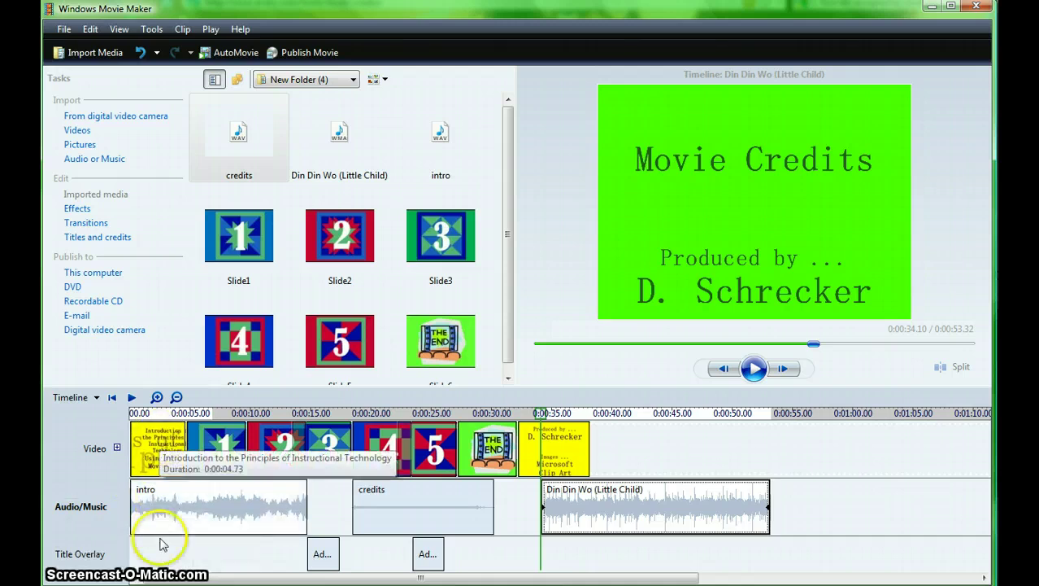
click(264, 508)
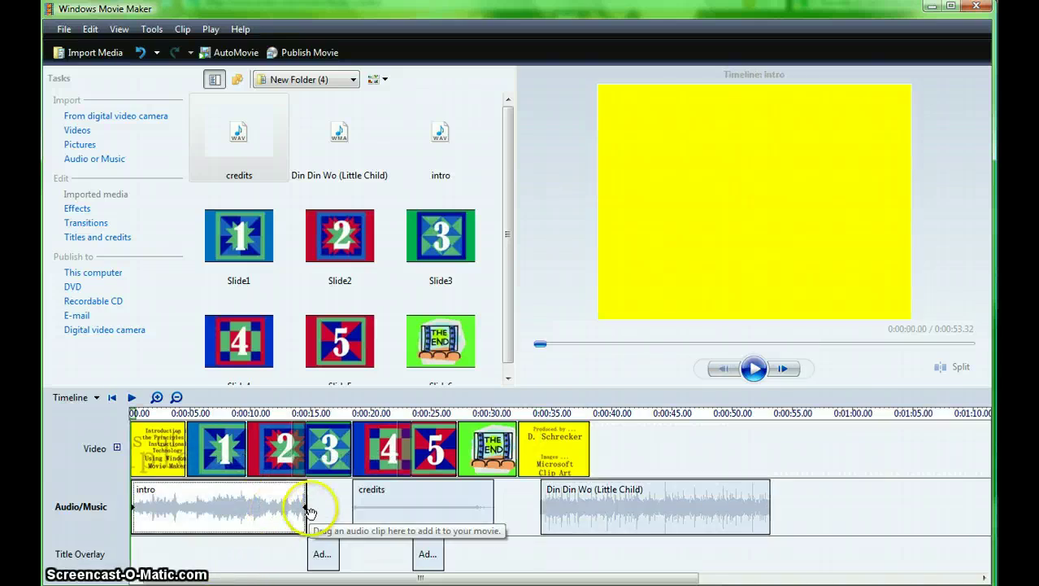
drag(308, 510, 181, 518)
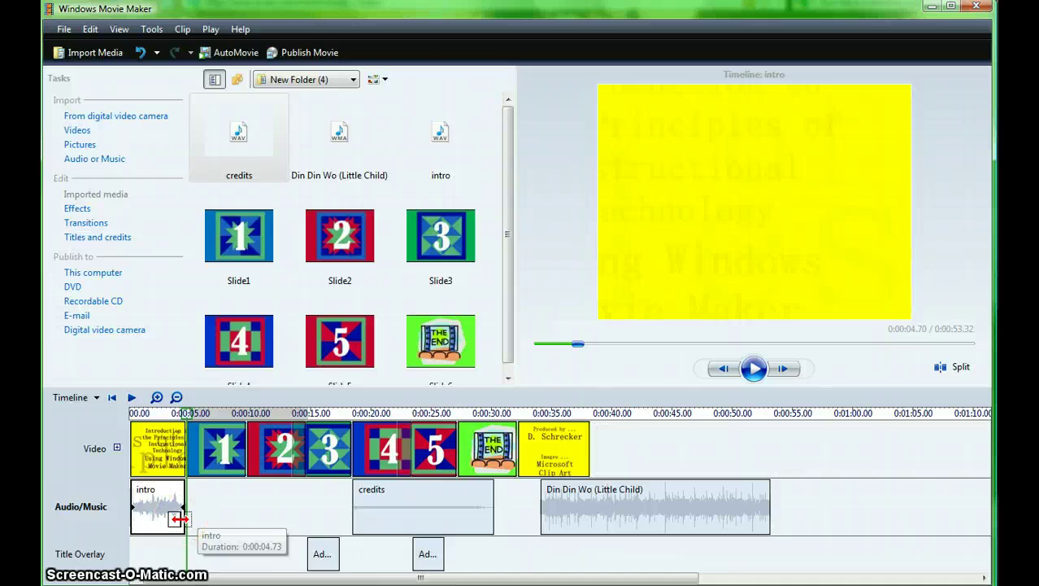
drag(591, 514, 192, 529)
Move the credits audio to 0:00:30.87, trim its start, and extend Din Din Wo to meet it.
click(478, 515)
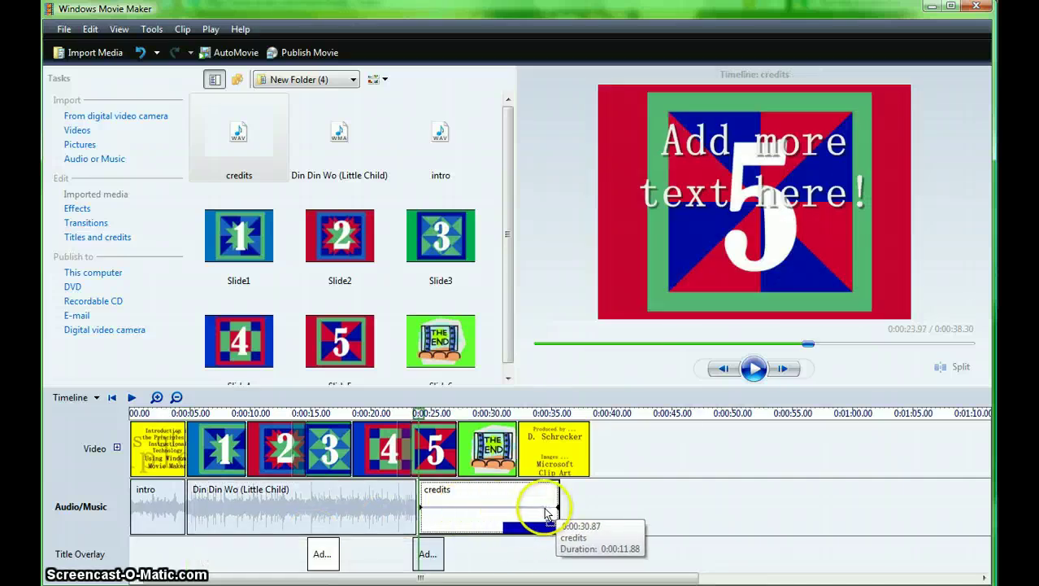
drag(550, 514, 579, 514)
drag(499, 510, 519, 506)
click(374, 513)
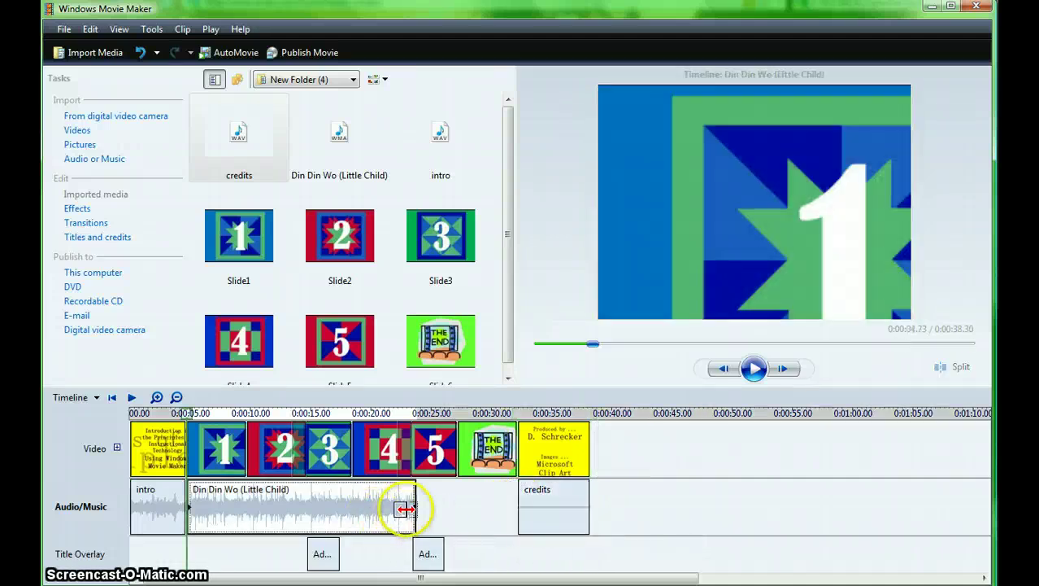
drag(412, 508, 516, 505)
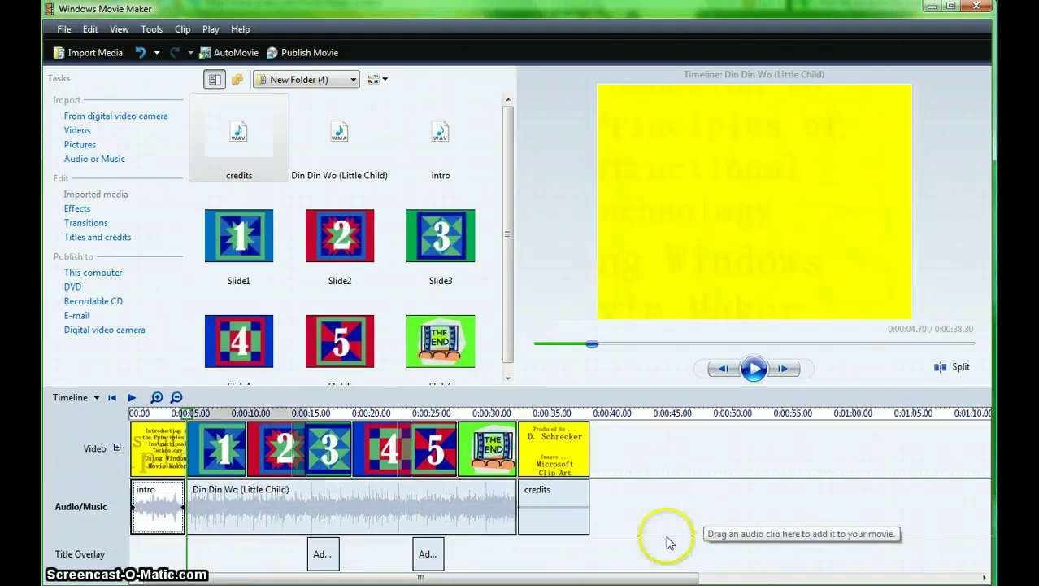
Save the project, then play the movie from the intro title clip to preview it.
click(64, 30)
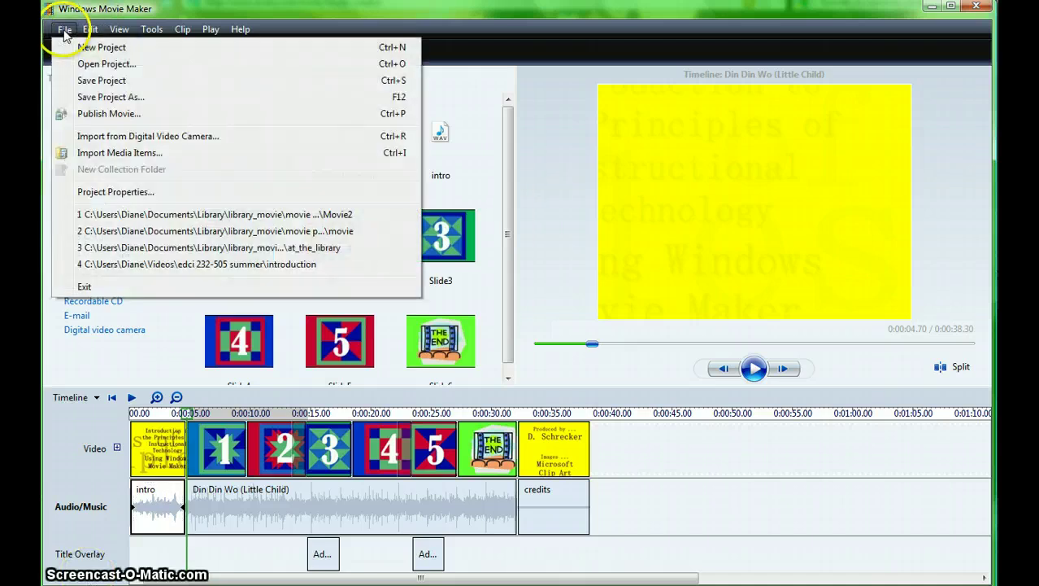
click(54, 80)
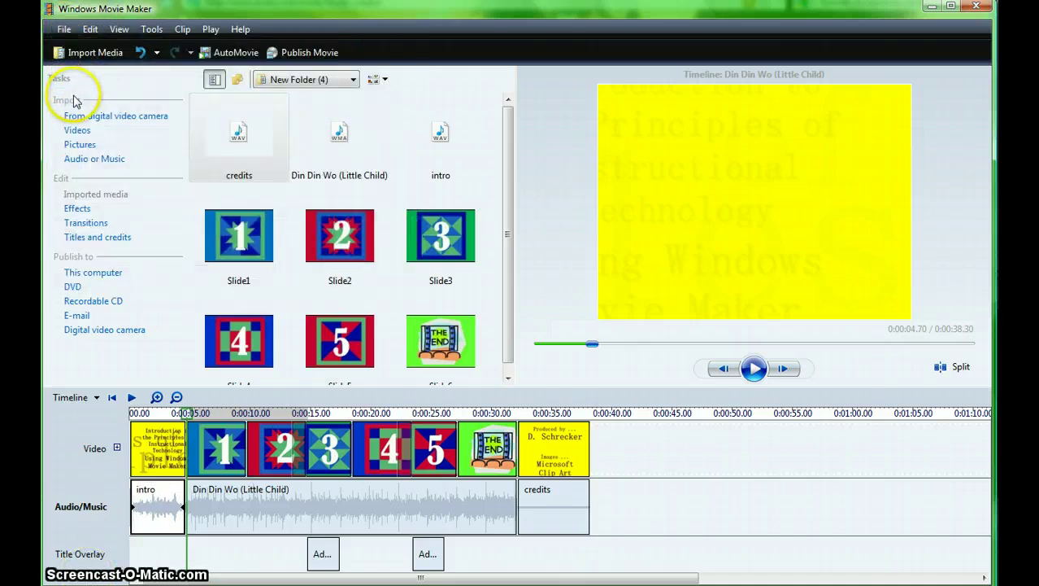
click(159, 457)
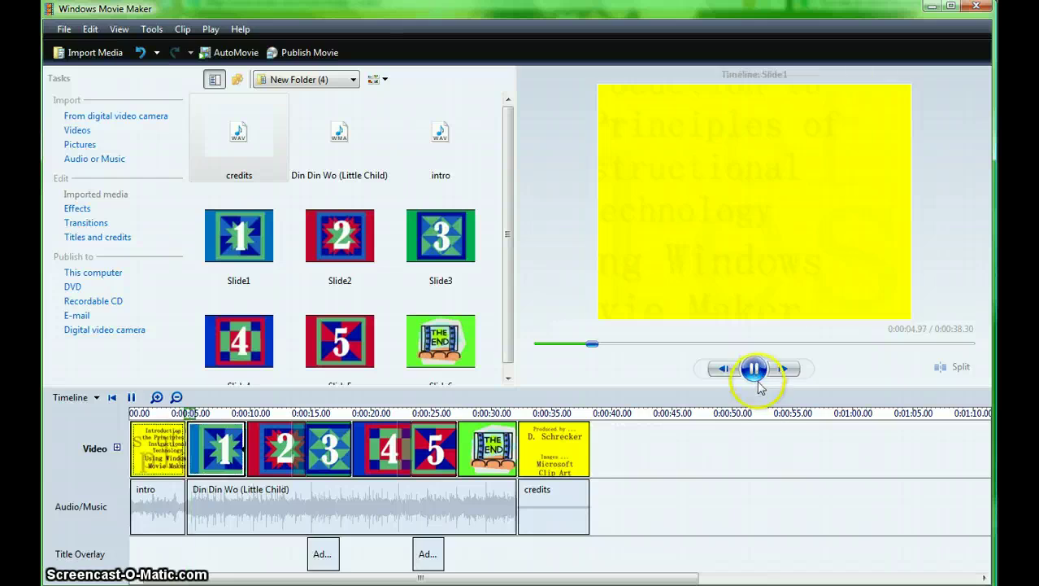
click(755, 371)
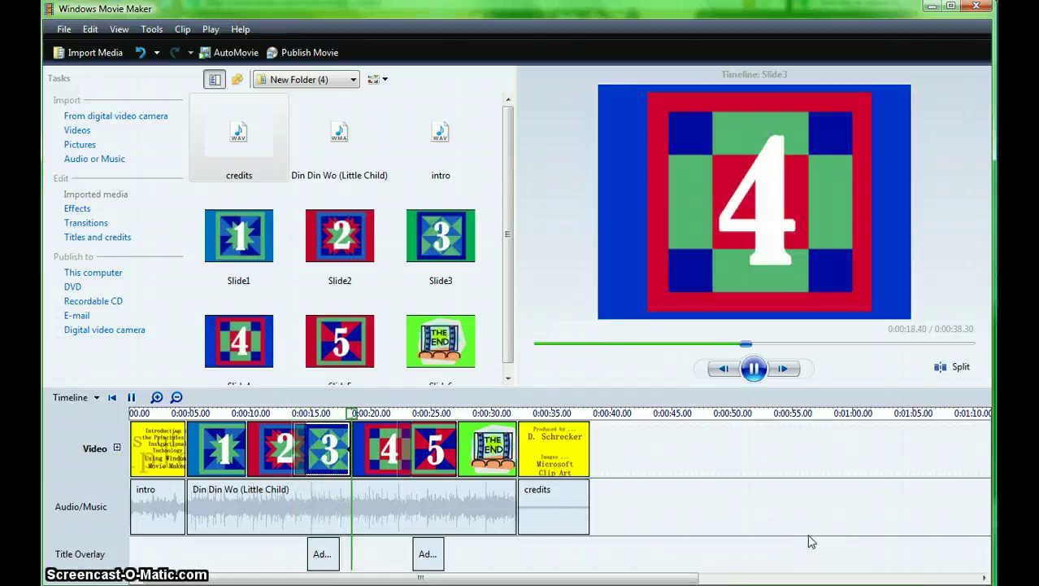
click(794, 563)
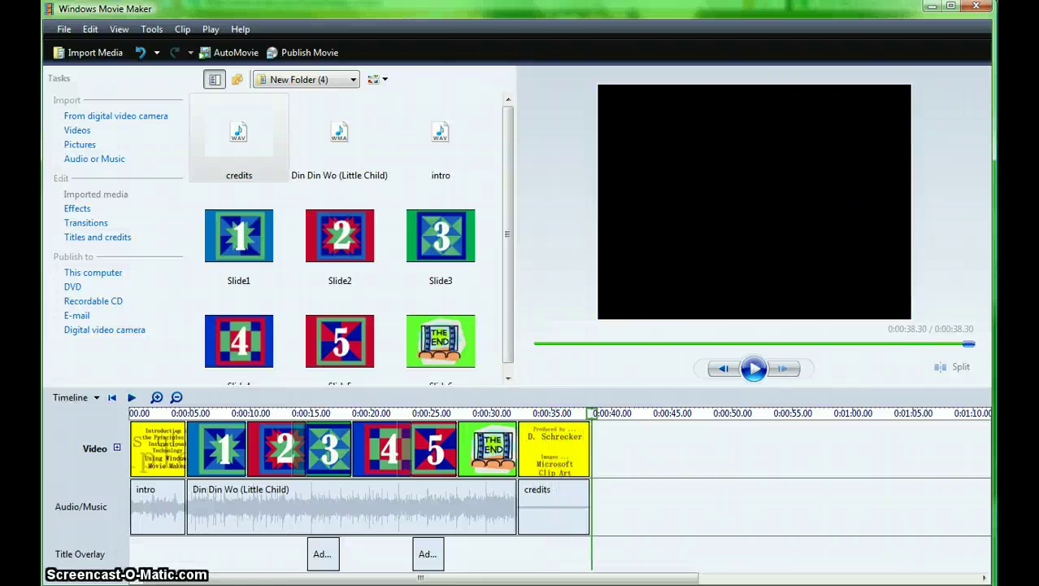
Shorten the credits audio to about 4.93 s and lengthen Din Din Wo to 0:28.43 to meet it.
click(97, 532)
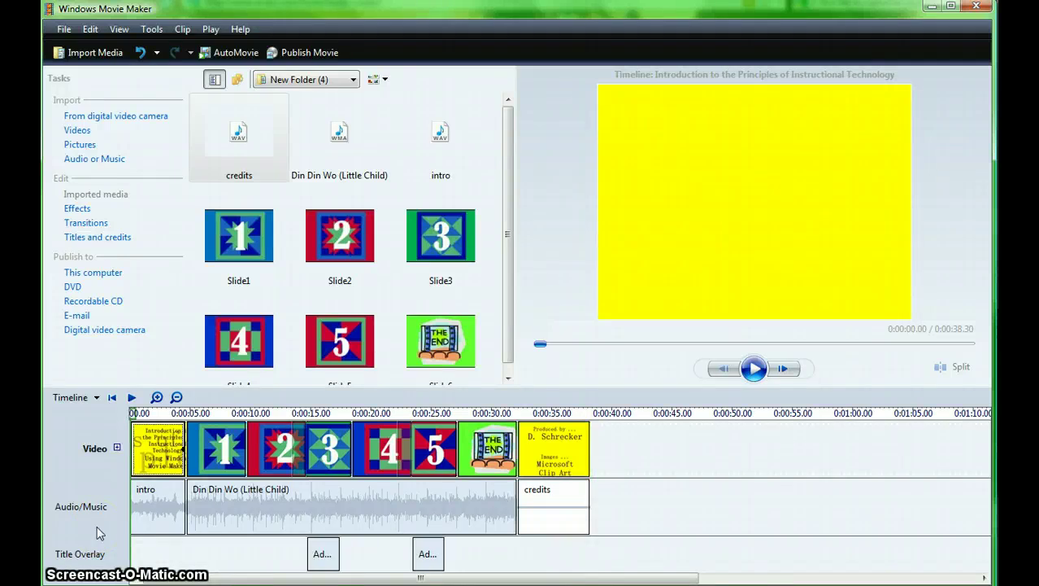
click(579, 505)
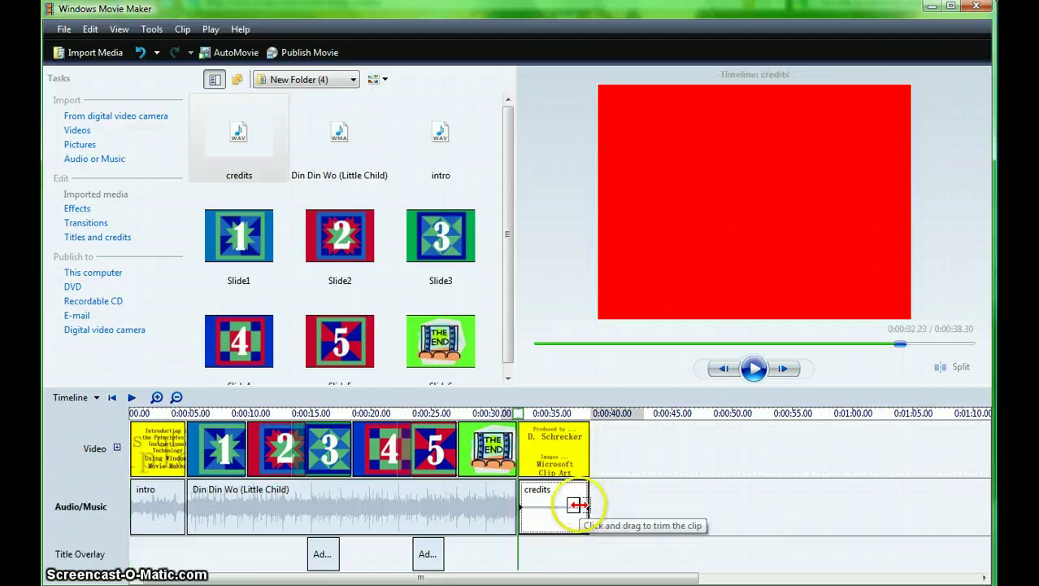
drag(589, 502, 573, 507)
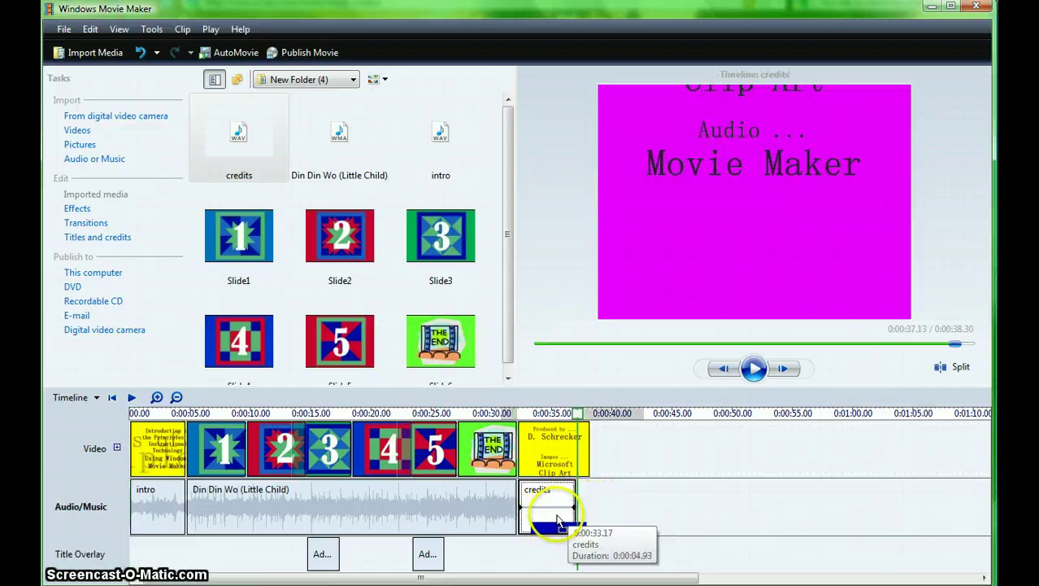
click(506, 511)
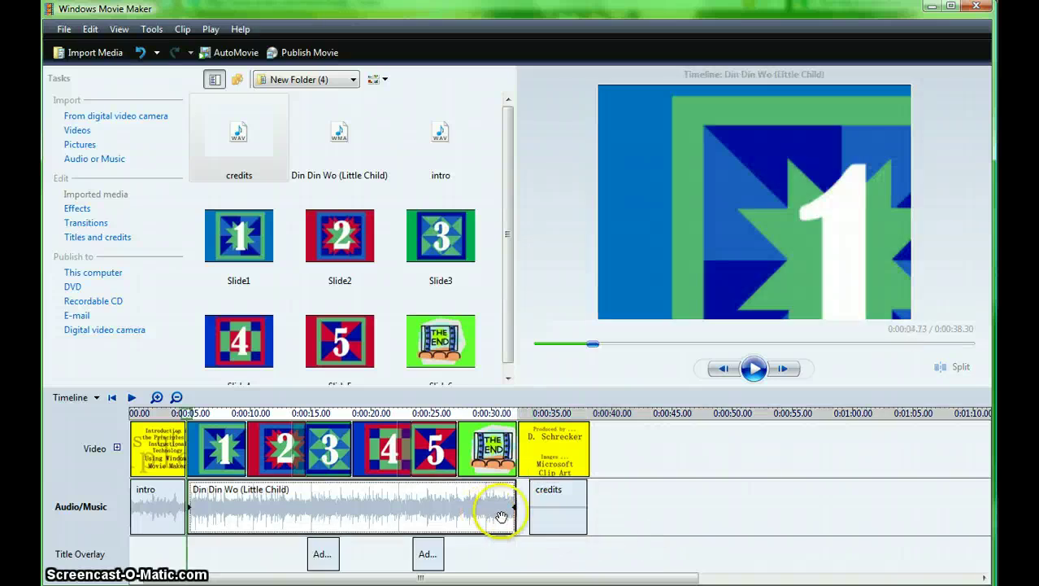
drag(510, 510, 521, 510)
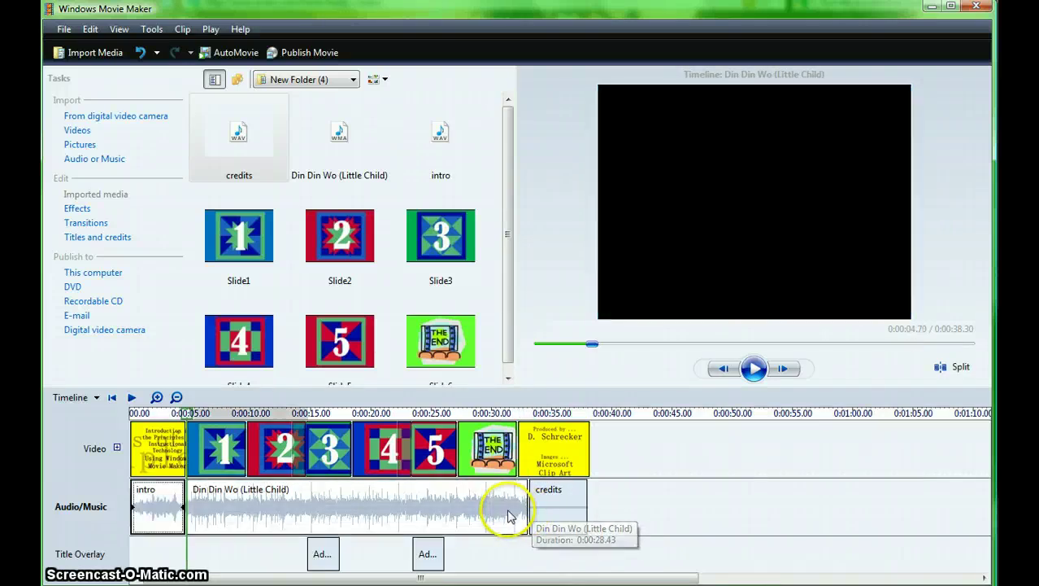
Apply Fade Out to the end of the Din Din Wo music clip.
right_click(509, 513)
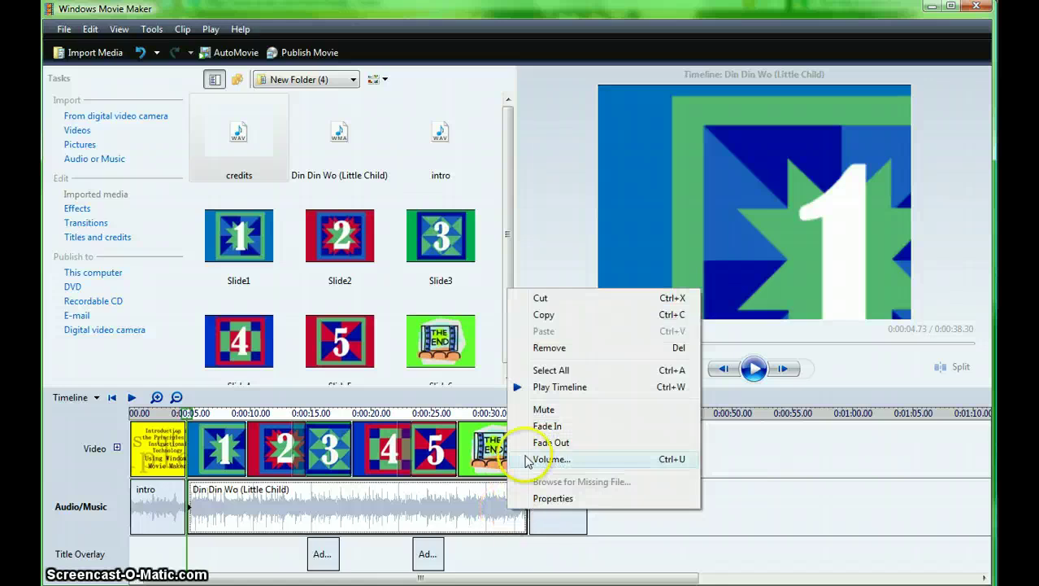
click(550, 442)
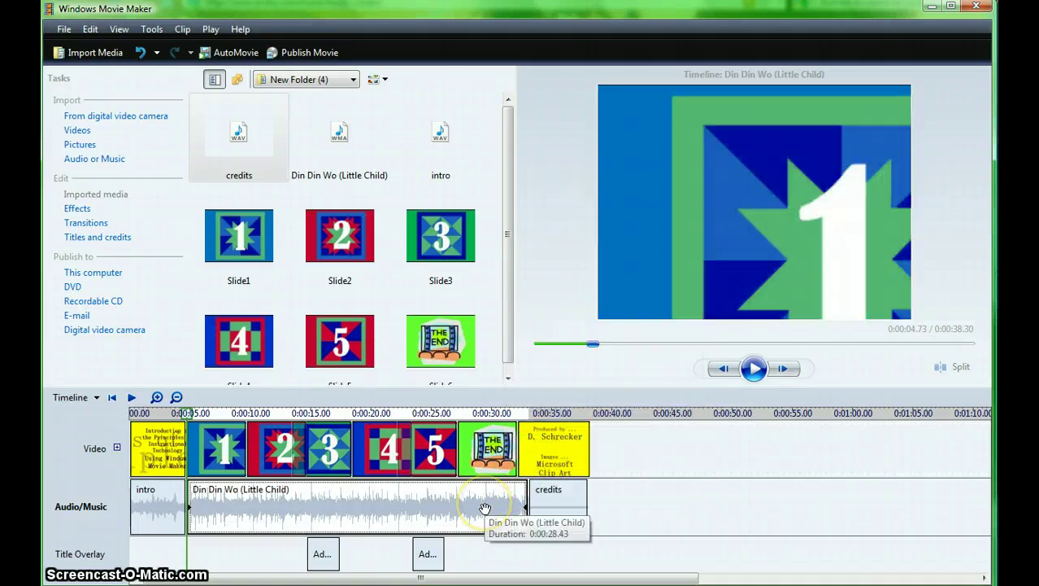
click(149, 455)
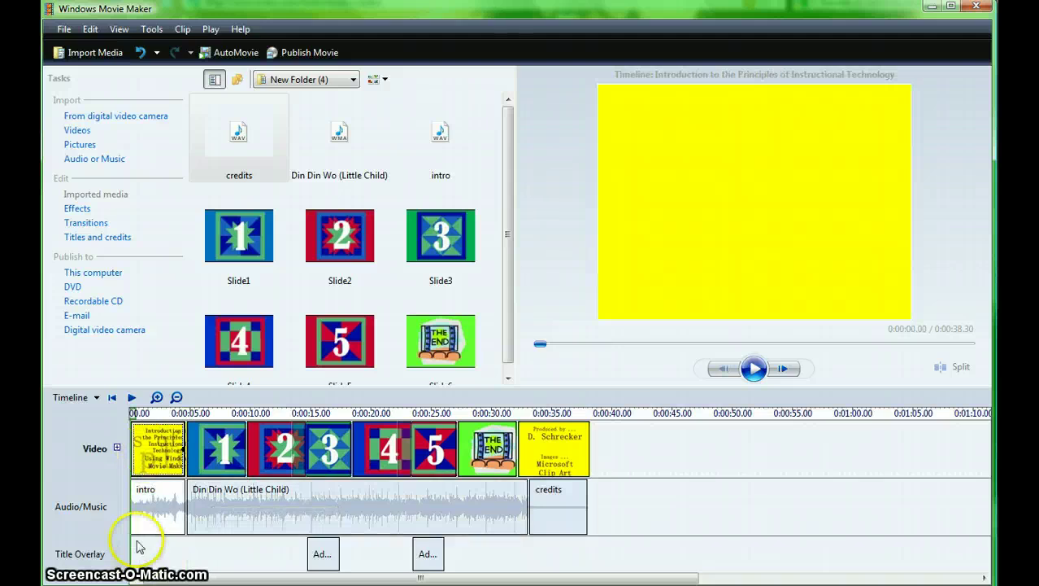
click(754, 368)
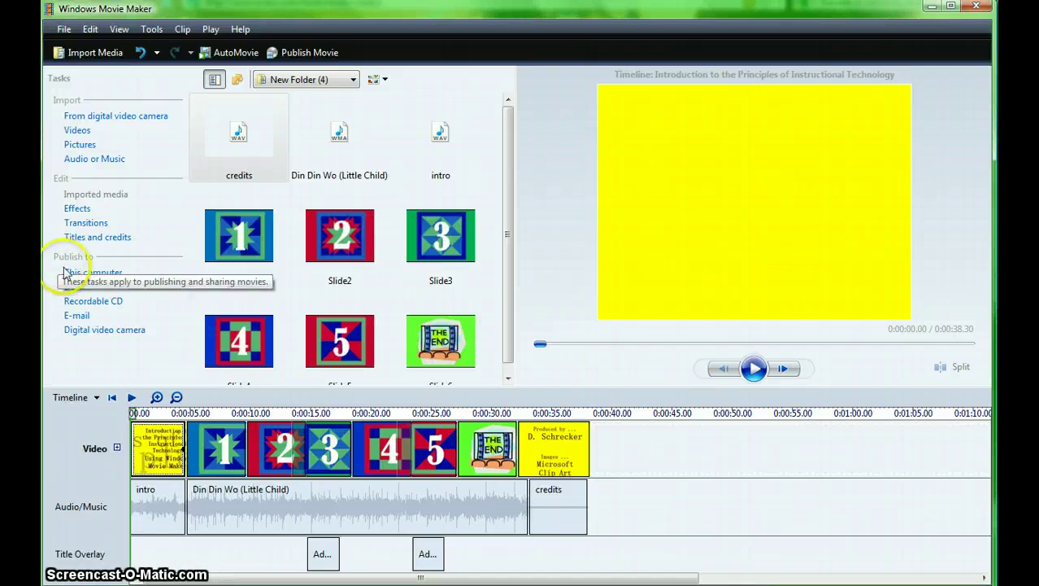
Publish to this computer as Movie2 with Best quality (WMV, 640 x 480).
click(92, 274)
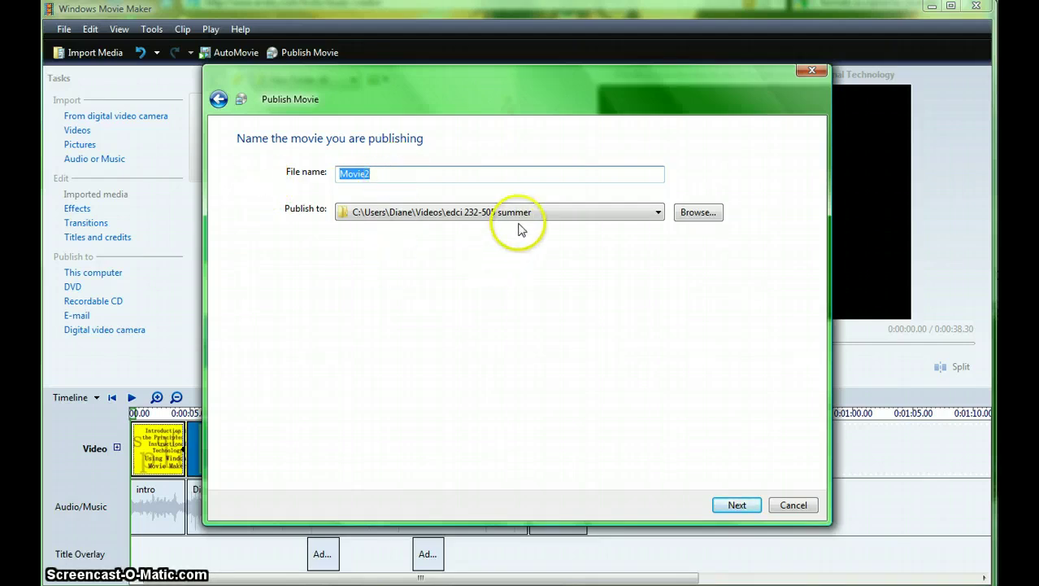
click(737, 505)
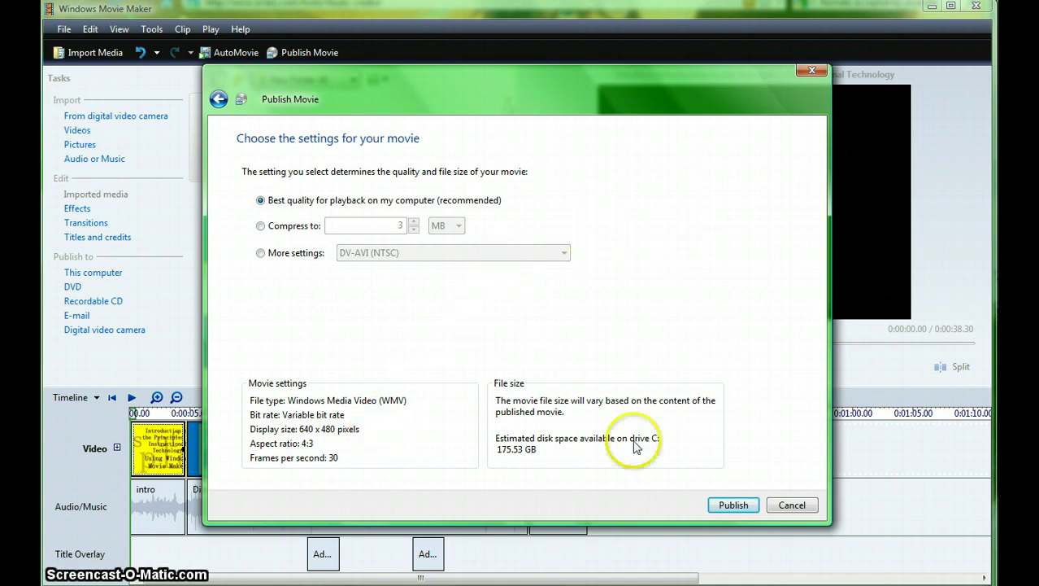
click(731, 506)
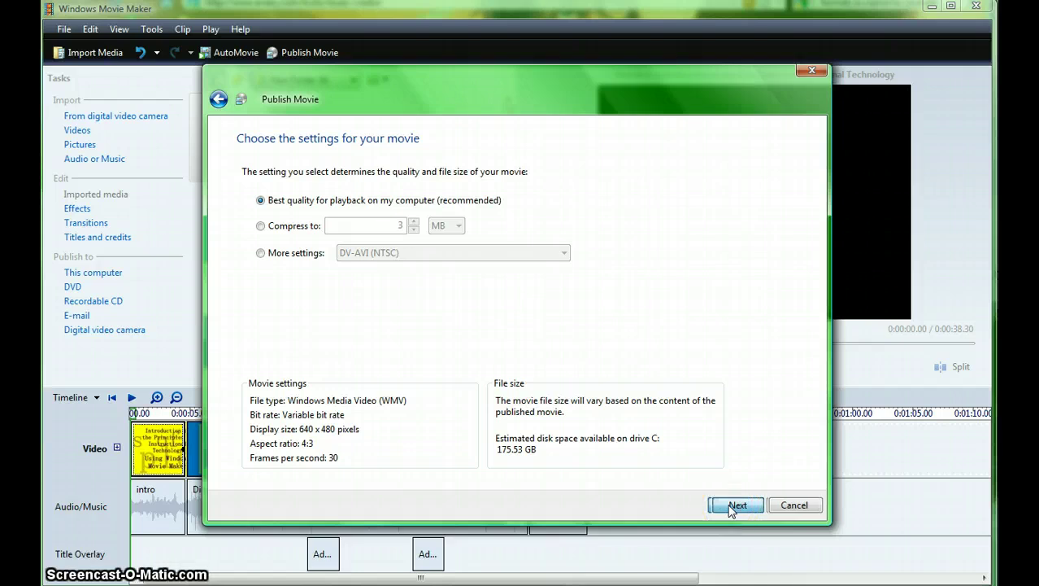
Start publishing Movie2 as a WMV file to the videos folder.
click(733, 505)
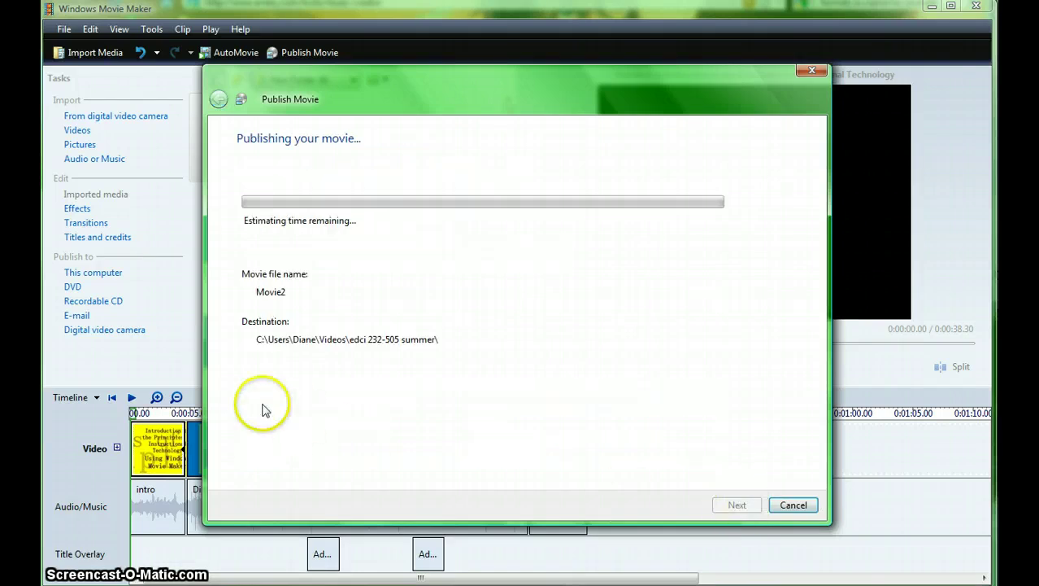